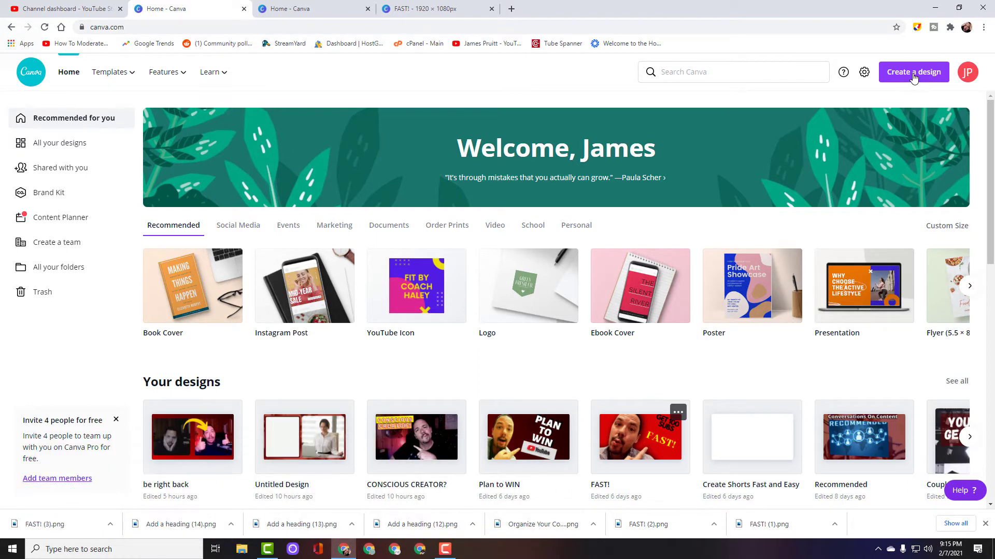
Step: Start a new blank 1280 × 720 YouTube Thumbnail design by searching 'youtube' among design types
{"action": "left_click", "coordinate": [913, 78]}
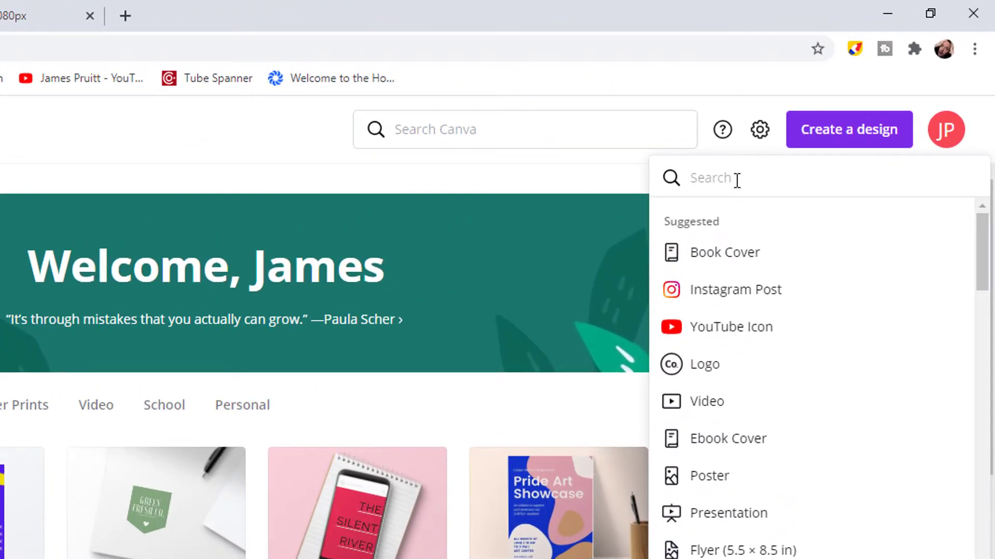
{"action": "type", "text": "you"}
{"action": "key", "text": "BackSpace"}
{"action": "type", "text": "u"}
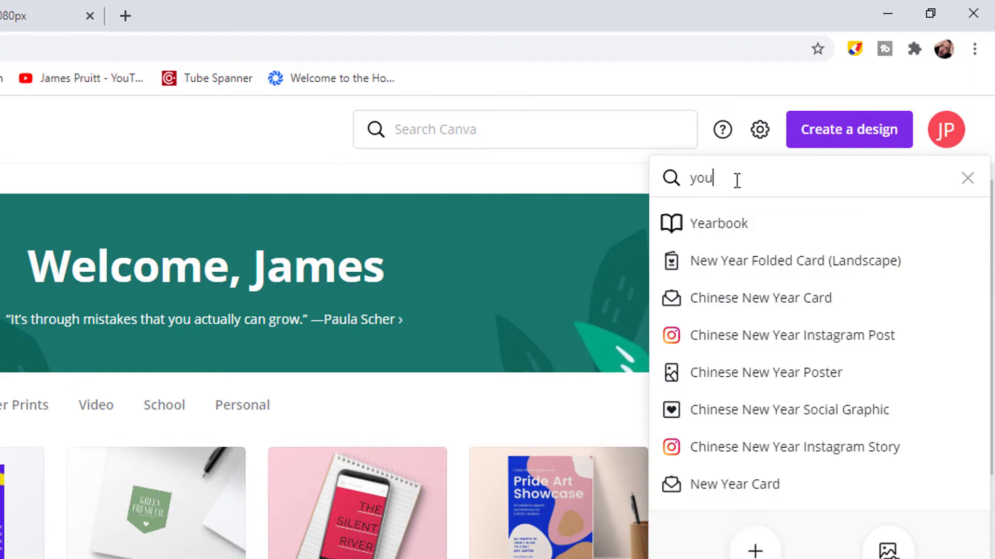
{"action": "type", "text": "tube"}
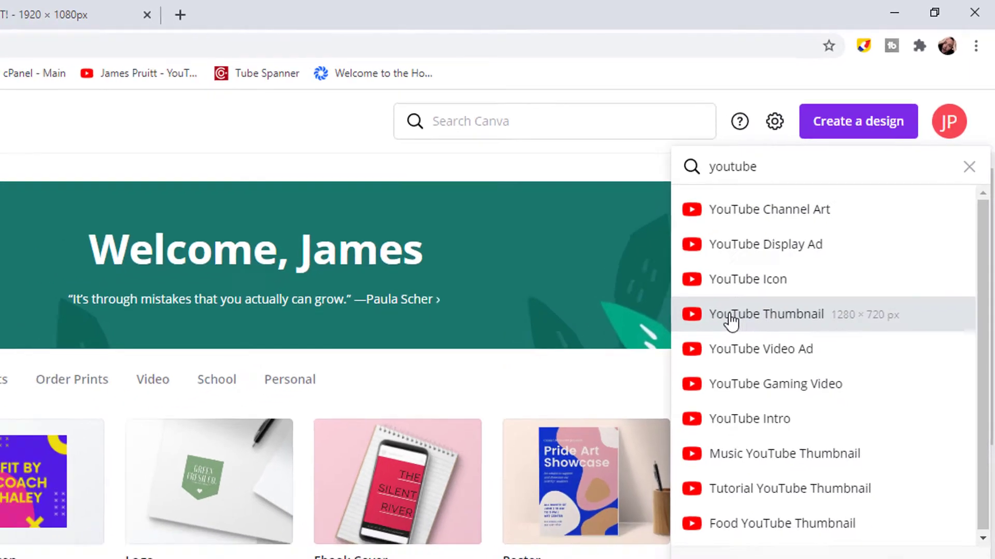
{"action": "left_click", "coordinate": [712, 337]}
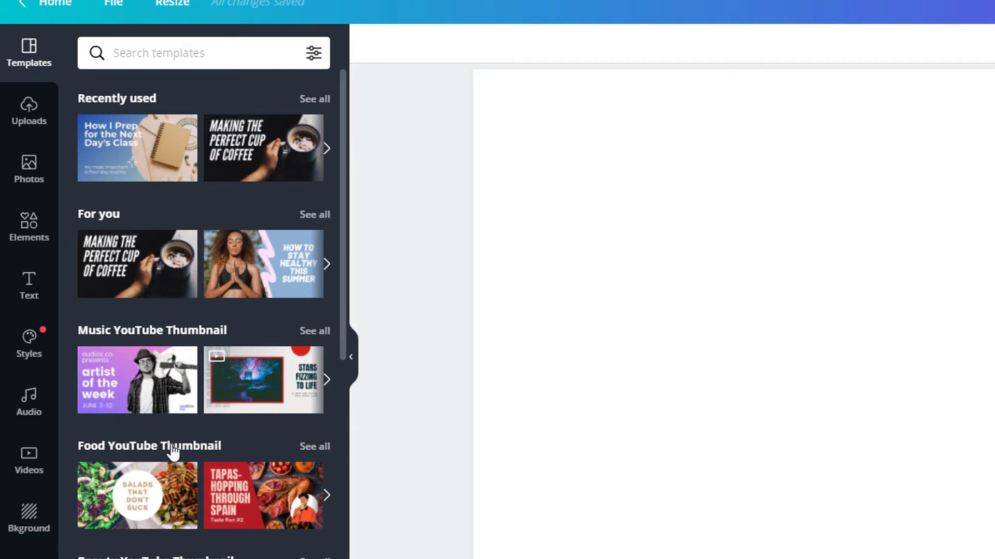
Step: Place the first uploaded thumbs-up photo on the page and nudge it right toward the centre
{"action": "scroll", "coordinate": [241, 469], "scroll_direction": "down", "scroll_amount": 3}
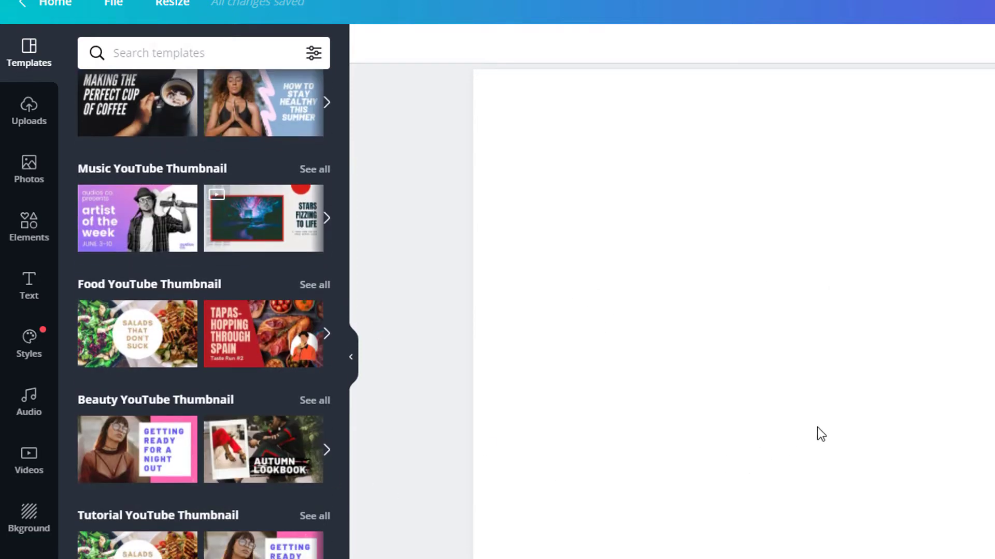
{"action": "left_click", "coordinate": [30, 109]}
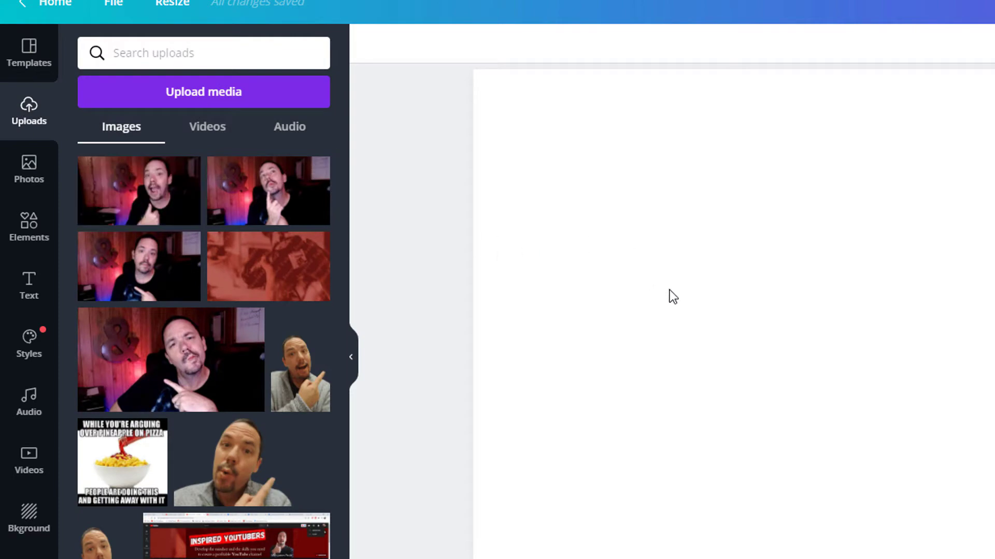
{"action": "left_click_drag", "start_coordinate": [139, 191], "coordinate": [610, 178]}
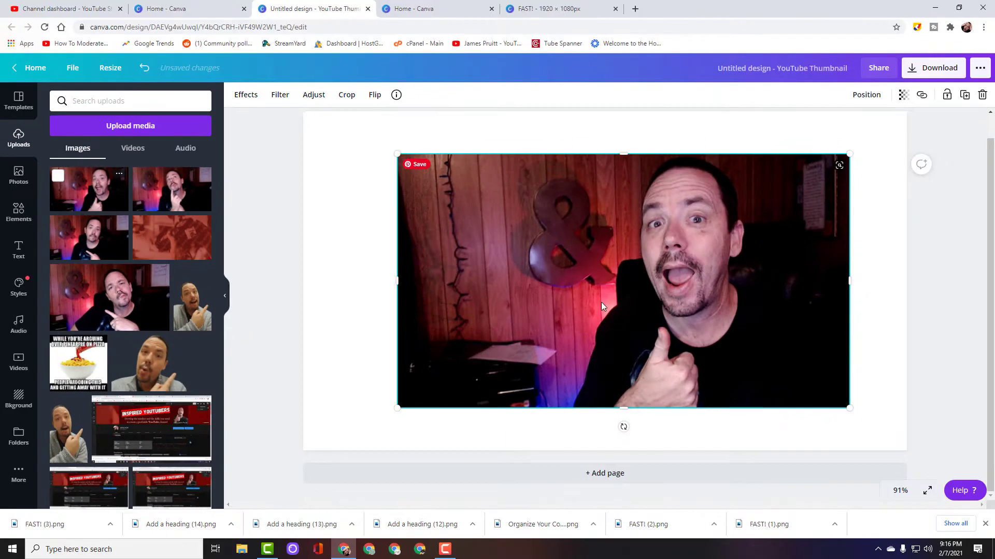
{"action": "left_click_drag", "start_coordinate": [601, 305], "coordinate": [565, 298]}
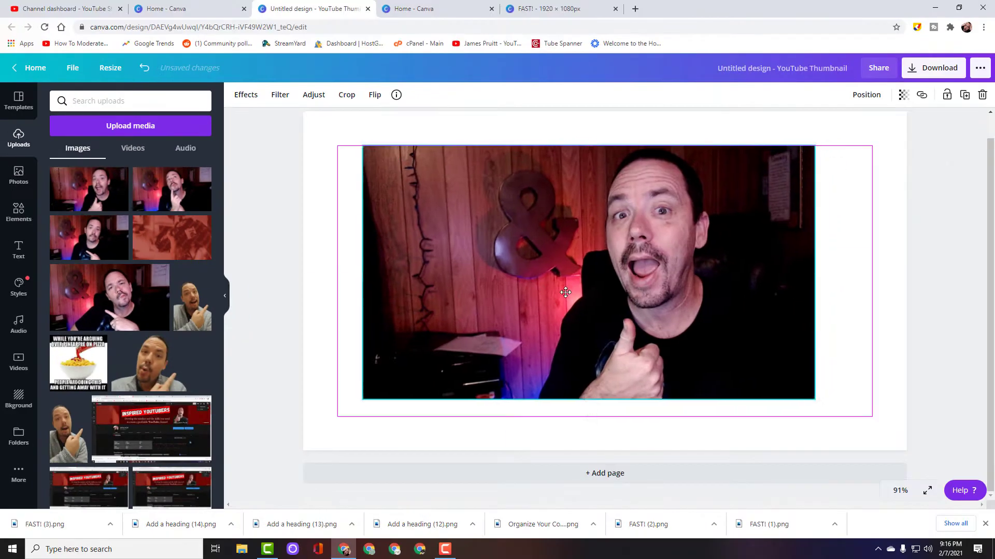
{"action": "left_click_drag", "start_coordinate": [652, 319], "coordinate": [660, 332]}
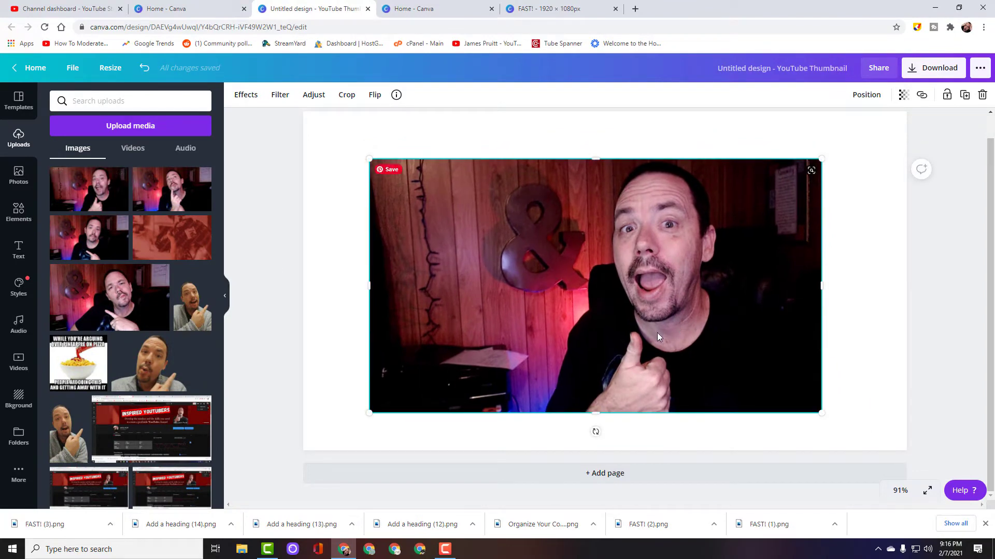
{"action": "left_click_drag", "start_coordinate": [664, 334], "coordinate": [670, 341]}
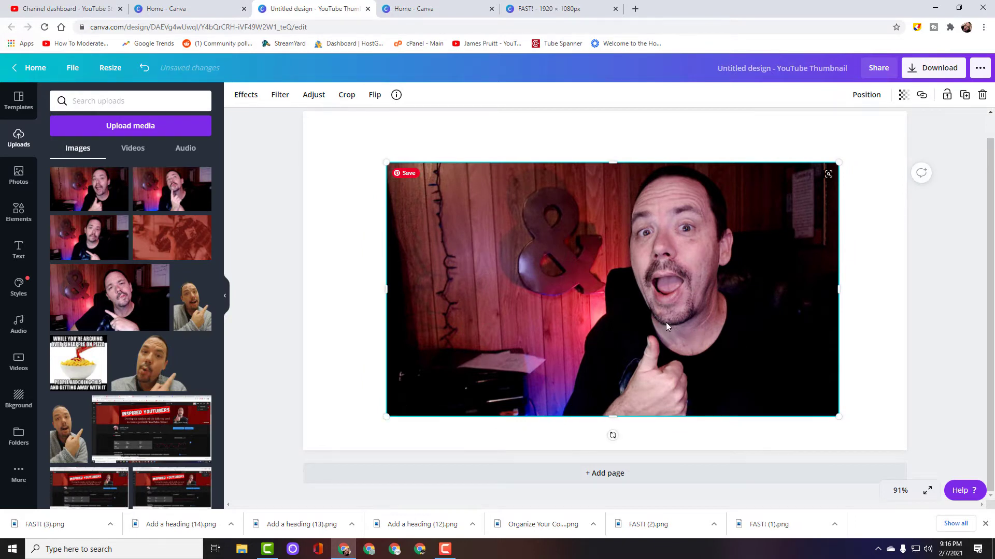
Step: Set the thumbs-up photo as the page background so it fills the thumbnail edge to edge
{"action": "right_click", "coordinate": [666, 323]}
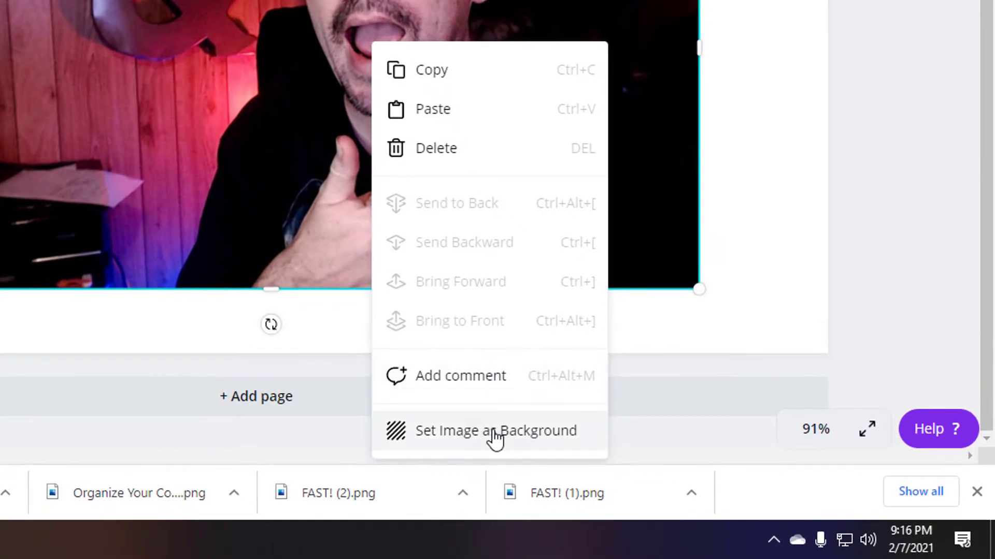
{"action": "left_click", "coordinate": [495, 438]}
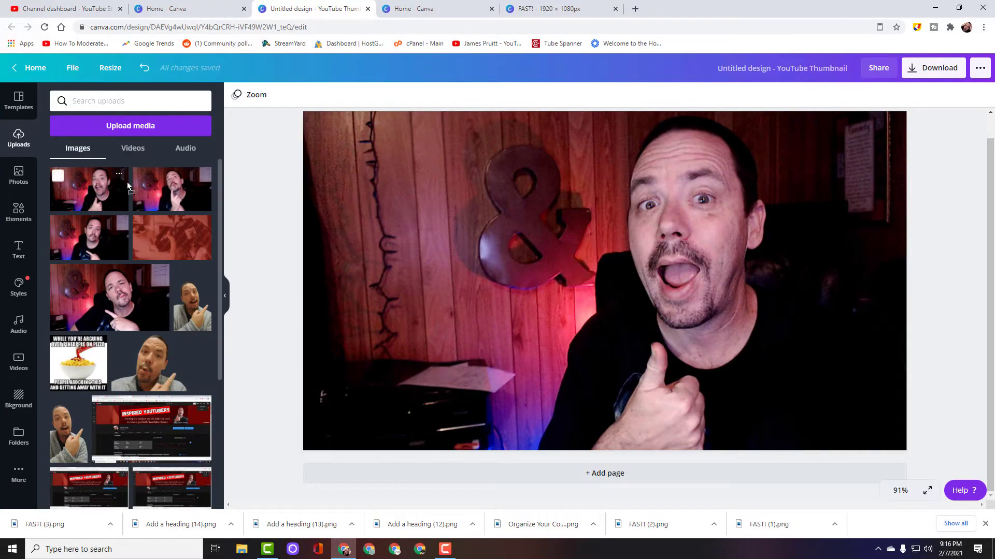
Step: Add a second copy of the thumbs-up photo and stretch it to cover the 1280 × 720 page
{"action": "left_click_drag", "start_coordinate": [126, 182], "coordinate": [513, 205]}
{"action": "left_click_drag", "start_coordinate": [592, 234], "coordinate": [591, 232]}
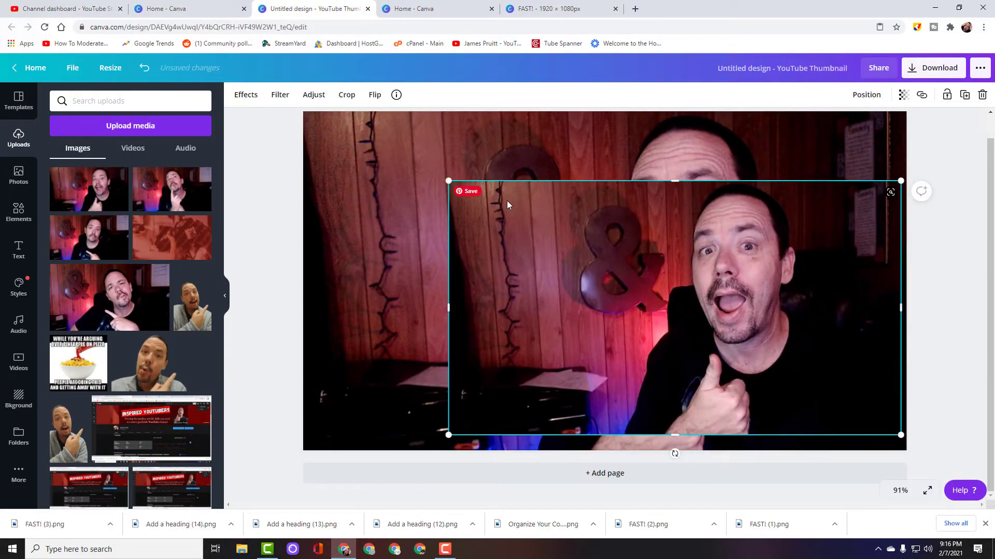
{"action": "left_click_drag", "start_coordinate": [447, 180], "coordinate": [322, 109]}
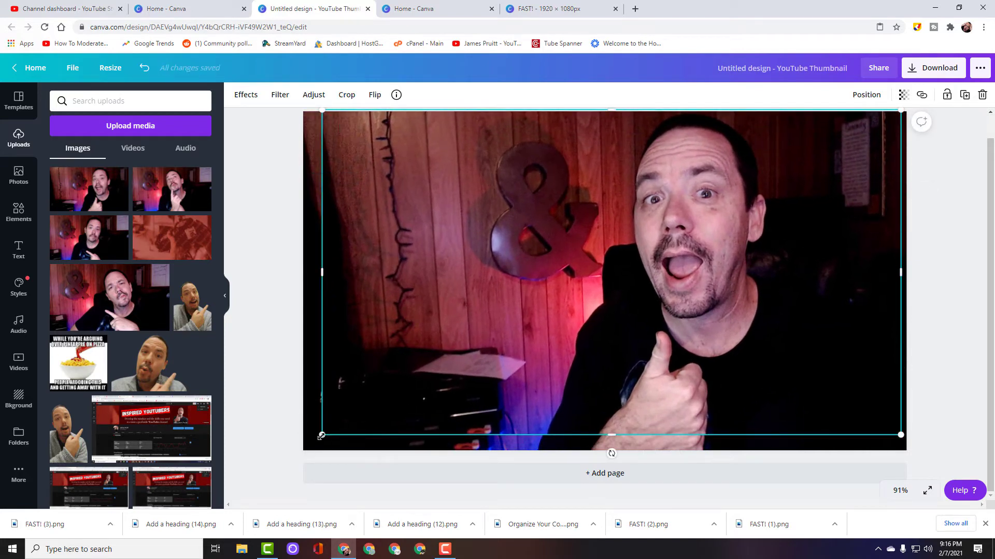
{"action": "left_click_drag", "start_coordinate": [321, 436], "coordinate": [303, 446]}
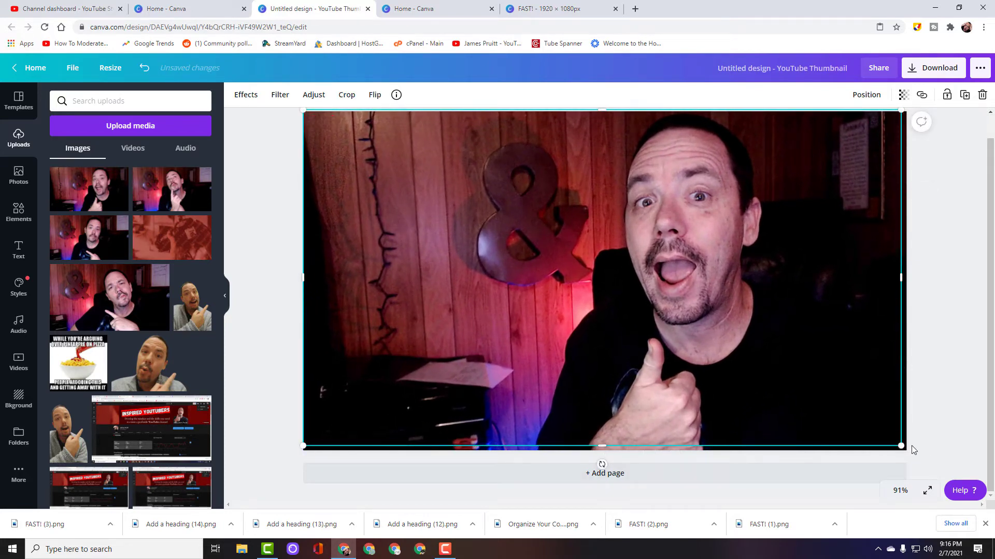
{"action": "left_click_drag", "start_coordinate": [902, 446], "coordinate": [906, 450]}
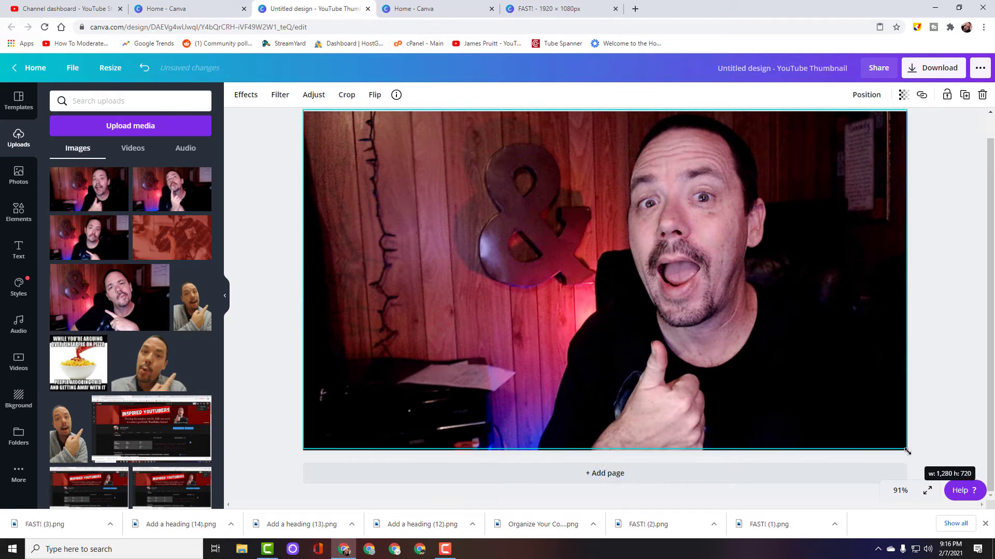
{"action": "left_click_drag", "start_coordinate": [798, 413], "coordinate": [798, 413]}
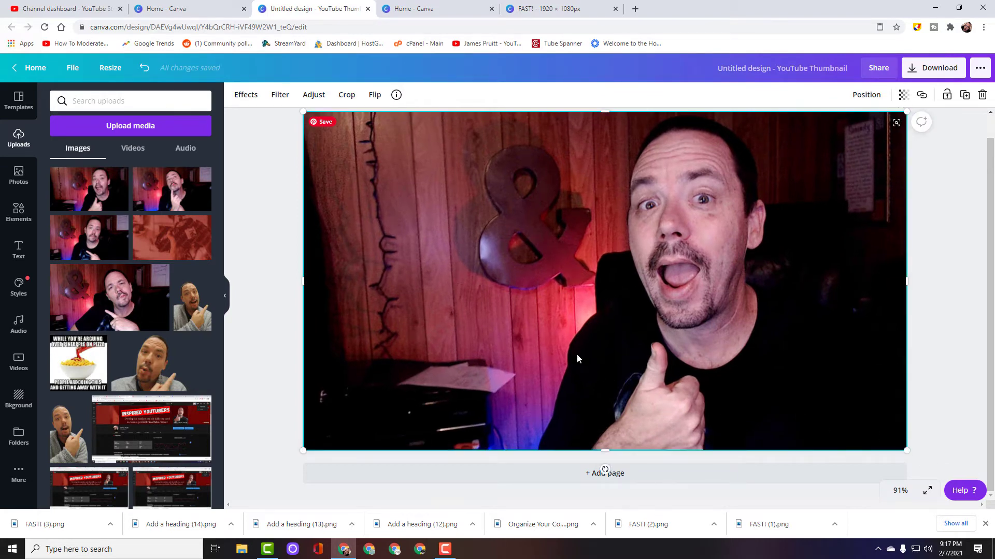
Step: Remove the top photo's background and narrow the resulting cut-out from its left edge
{"action": "left_click", "coordinate": [245, 97]}
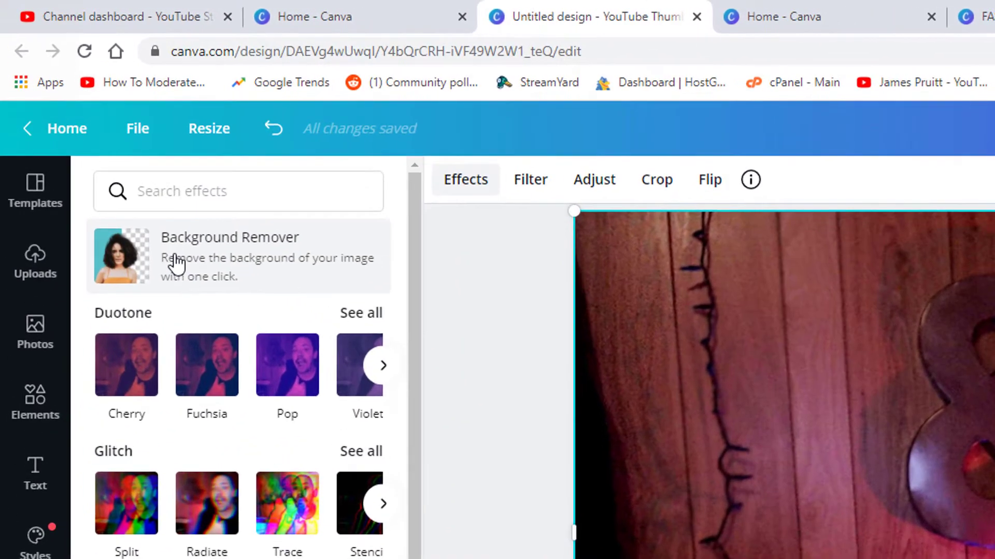
{"action": "left_click", "coordinate": [106, 156]}
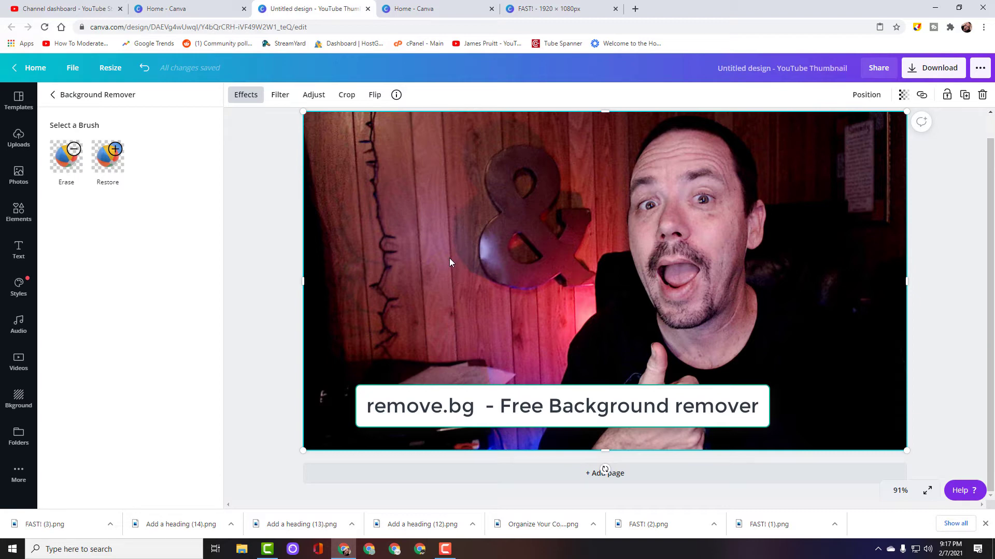
{"action": "left_click_drag", "start_coordinate": [305, 280], "coordinate": [526, 299]}
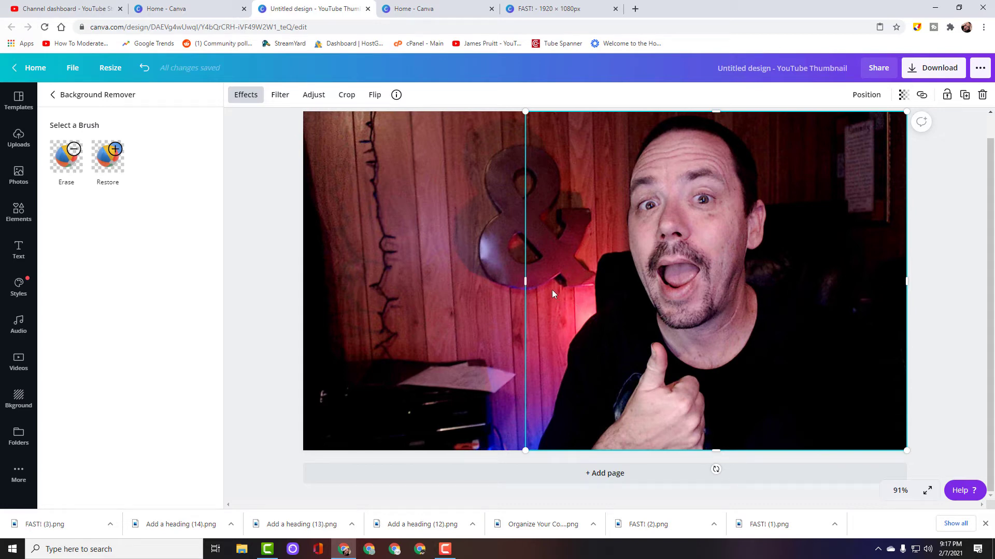
{"action": "mouse_move", "coordinate": [525, 280]}
{"action": "left_mouse_down"}
{"action": "mouse_move", "coordinate": [546, 284]}
{"action": "mouse_move", "coordinate": [531, 283]}
{"action": "left_mouse_up"}
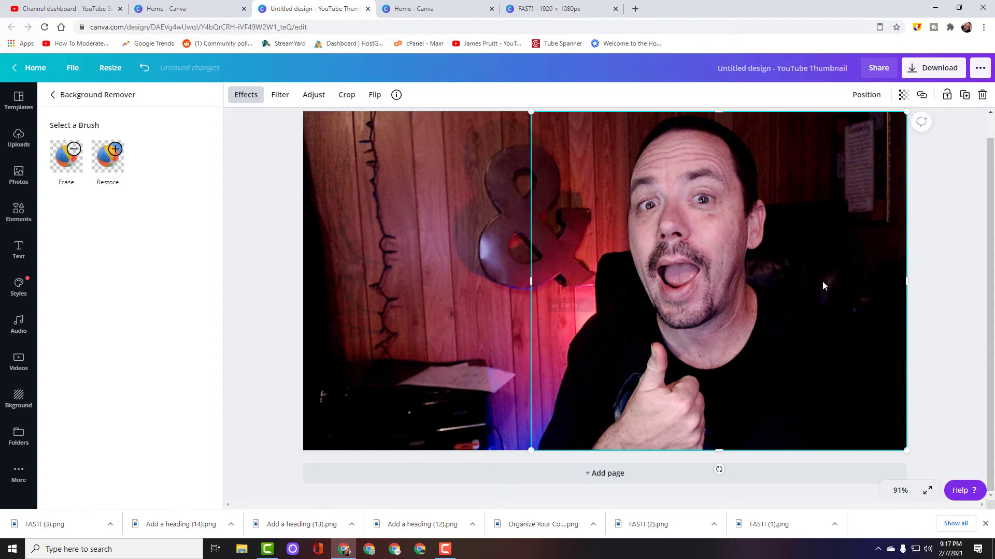
Step: Enlarge the cut-out slightly and line it up over the right side of the background photo
{"action": "left_click_drag", "start_coordinate": [715, 301], "coordinate": [691, 308]}
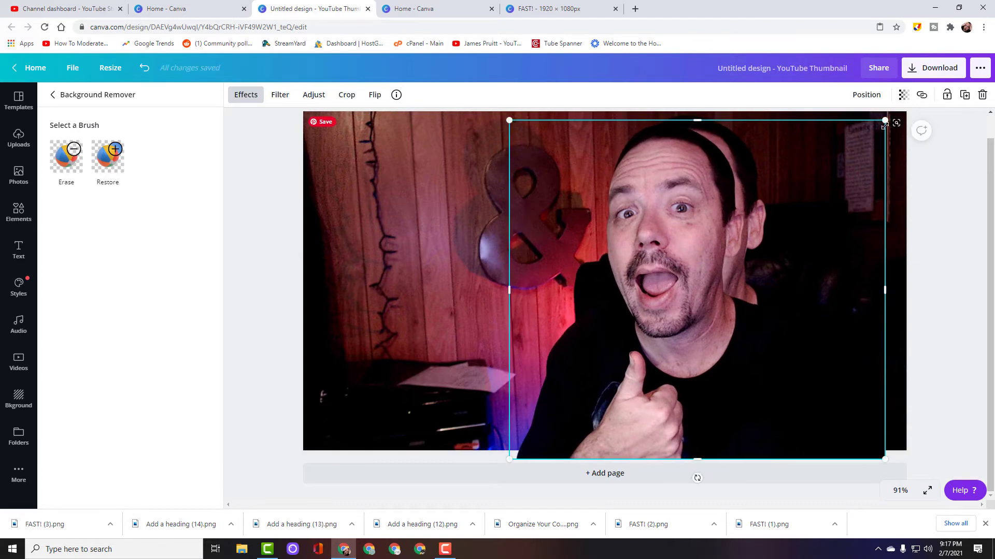
{"action": "left_click_drag", "start_coordinate": [885, 121], "coordinate": [902, 107]}
{"action": "mouse_move", "coordinate": [737, 214]}
{"action": "left_mouse_down"}
{"action": "mouse_move", "coordinate": [755, 218]}
{"action": "mouse_move", "coordinate": [739, 218]}
{"action": "left_mouse_up"}
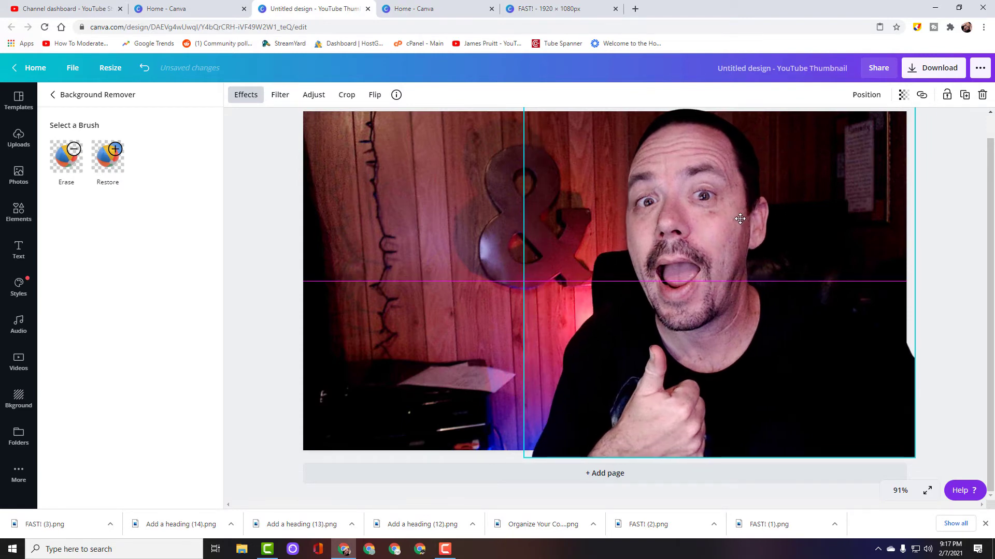
{"action": "left_click_drag", "start_coordinate": [740, 218], "coordinate": [746, 218]}
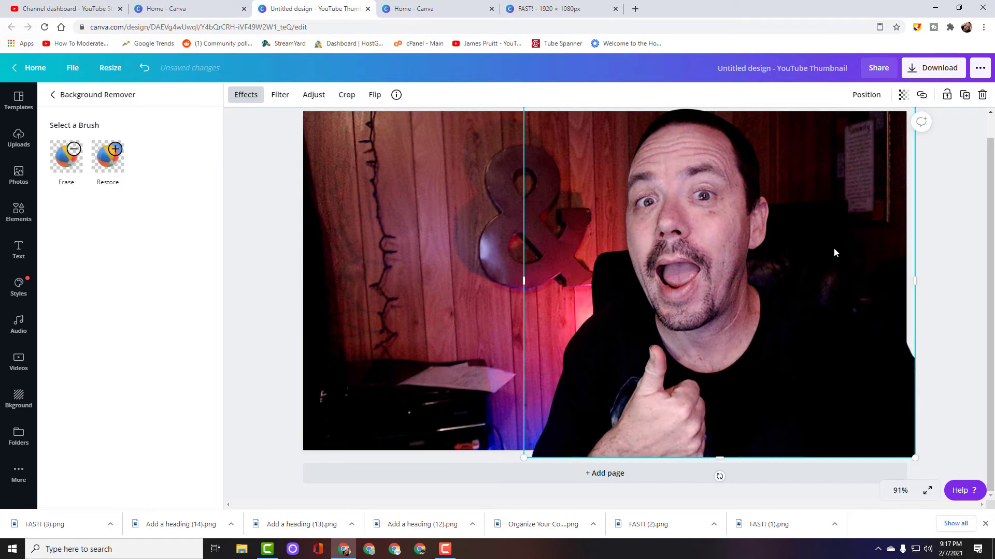
{"action": "left_click", "coordinate": [431, 241]}
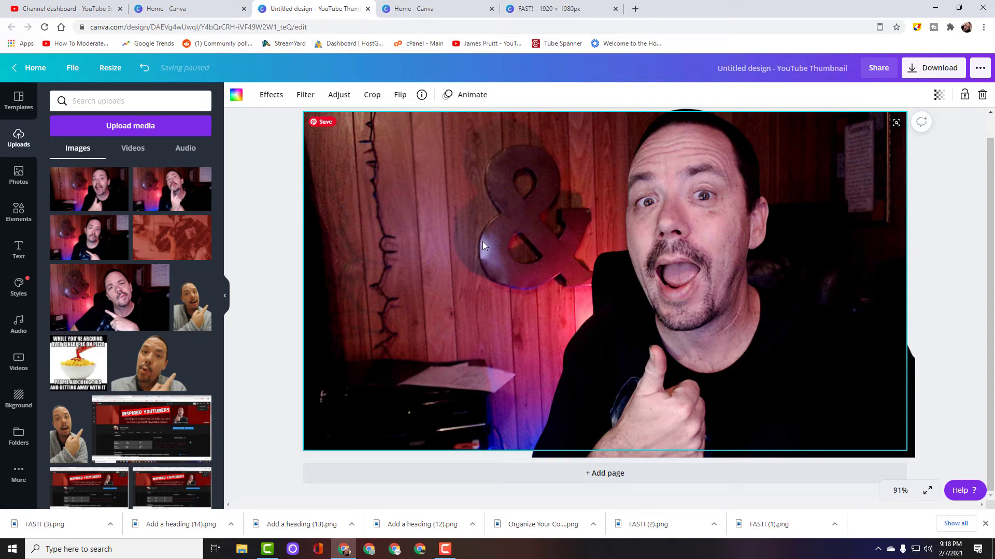
Step: Set the background photo's Blur adjustment to 8, leaving the cut-out of the man sharp
{"action": "left_click", "coordinate": [346, 101]}
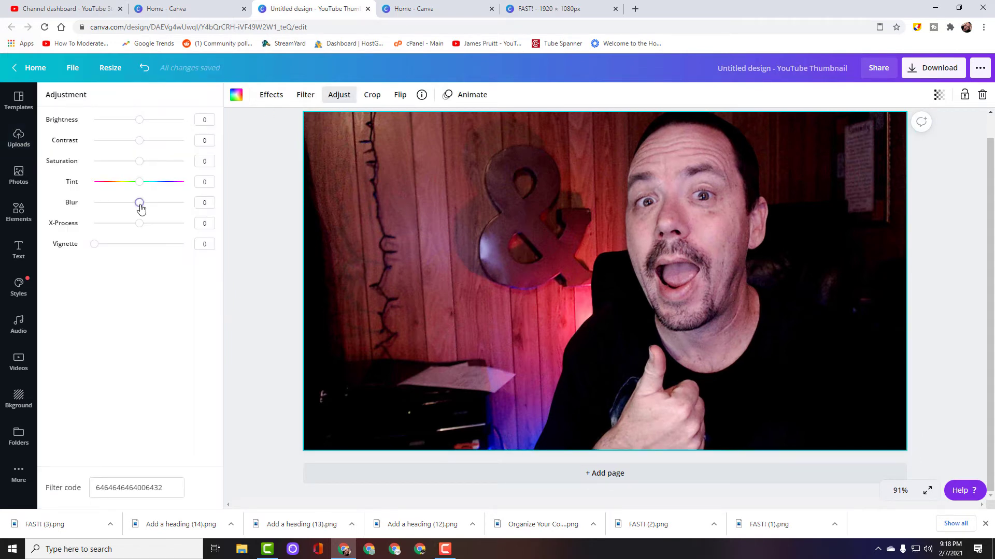
{"action": "left_click_drag", "start_coordinate": [137, 203], "coordinate": [144, 207]}
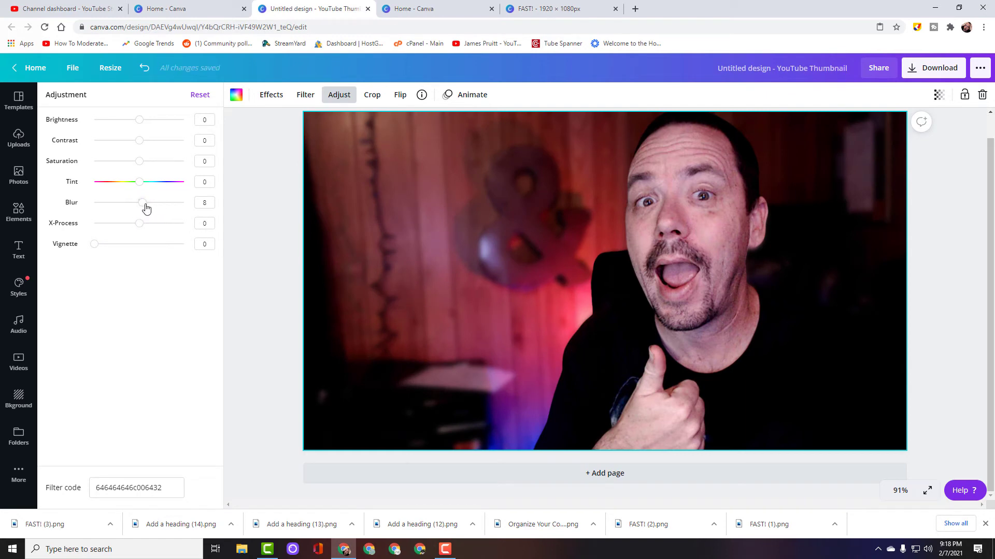
{"action": "left_click_drag", "start_coordinate": [146, 207], "coordinate": [144, 209]}
{"action": "mouse_move", "coordinate": [144, 208]}
{"action": "left_mouse_down"}
{"action": "mouse_move", "coordinate": [157, 213]}
{"action": "mouse_move", "coordinate": [145, 213]}
{"action": "left_mouse_up"}
{"action": "left_click_drag", "start_coordinate": [145, 212], "coordinate": [142, 208]}
{"action": "left_click_drag", "start_coordinate": [142, 205], "coordinate": [144, 206]}
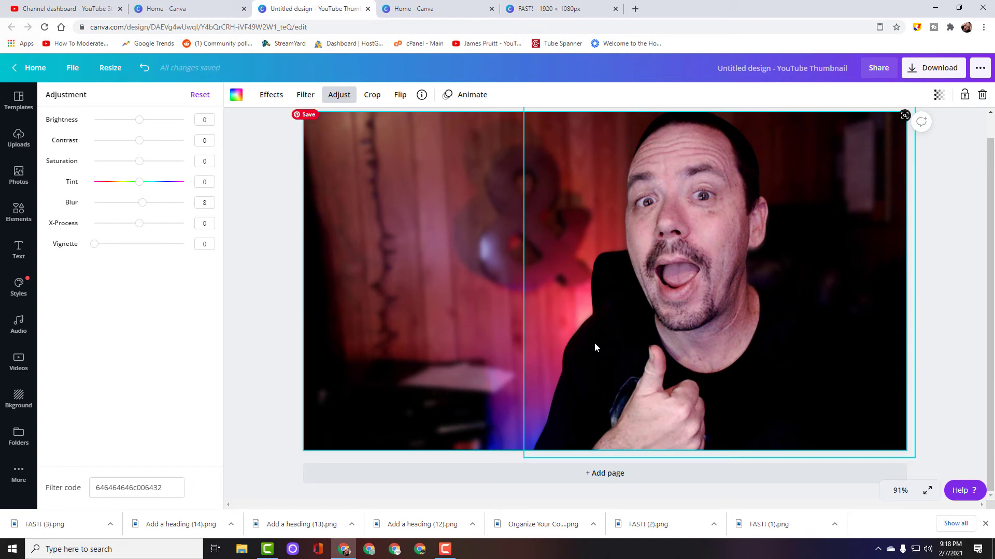
{"action": "left_click", "coordinate": [693, 312]}
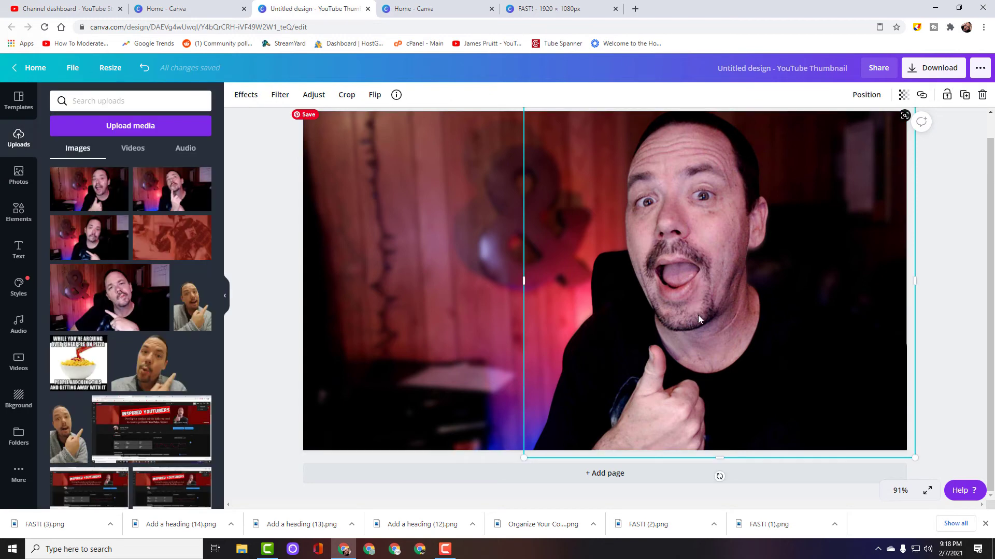
Step: Adjust the cut-out to Blur -9, Brightness -8, Contrast 17 and Saturation 8
{"action": "left_click", "coordinate": [313, 94]}
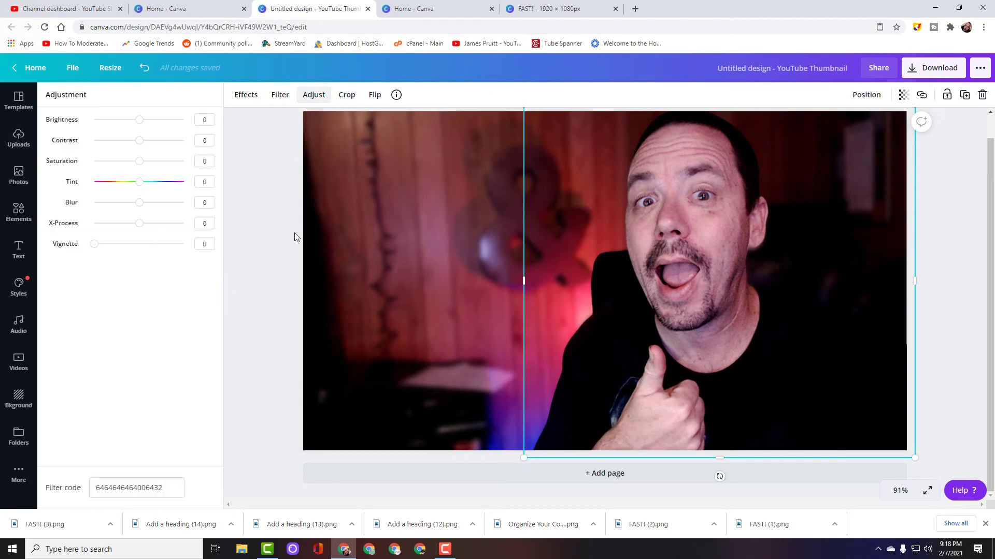
{"action": "left_click", "coordinate": [139, 203]}
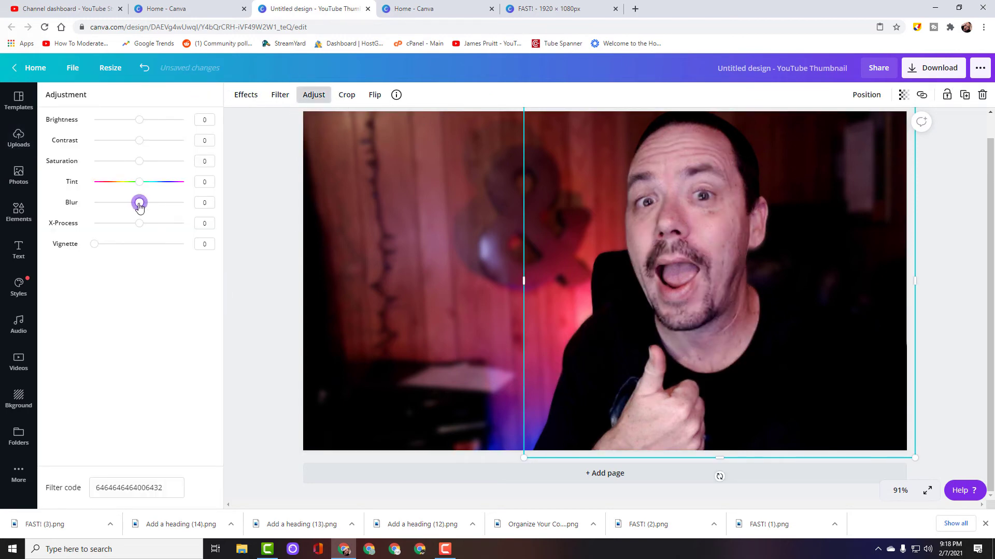
{"action": "left_click_drag", "start_coordinate": [137, 207], "coordinate": [136, 209]}
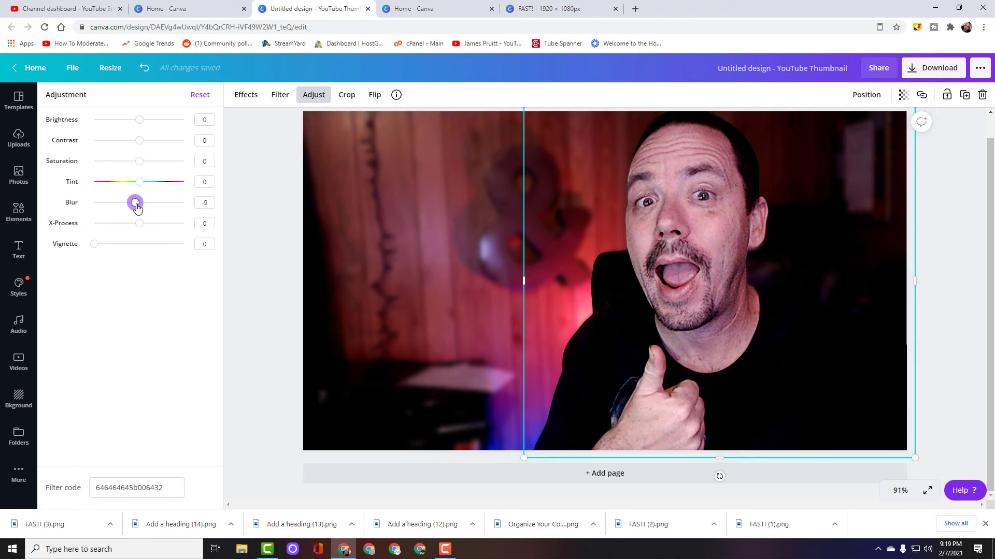
{"action": "left_click", "coordinate": [137, 122]}
{"action": "mouse_move", "coordinate": [135, 124]}
{"action": "left_mouse_down"}
{"action": "mouse_move", "coordinate": [165, 132]}
{"action": "mouse_move", "coordinate": [136, 133]}
{"action": "left_mouse_up"}
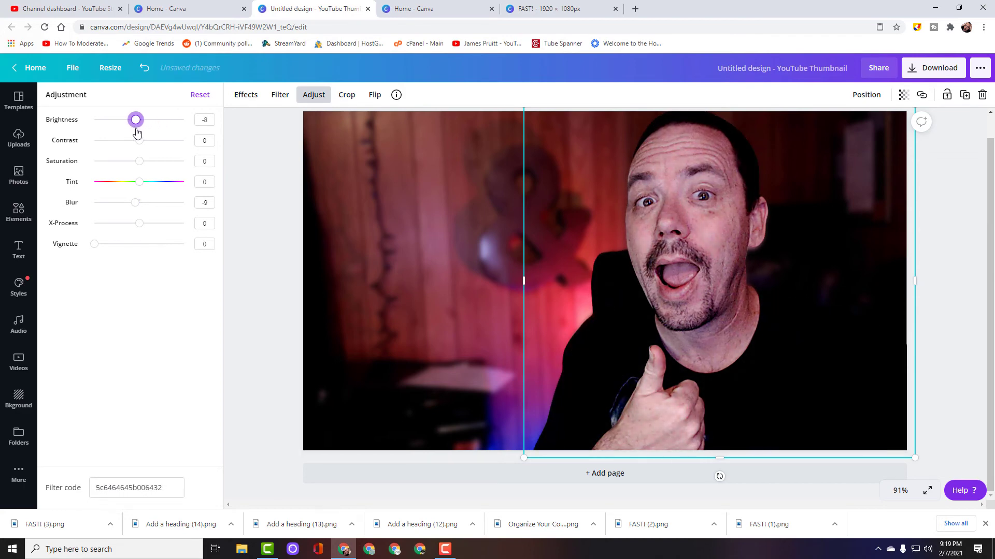
{"action": "left_click_drag", "start_coordinate": [140, 145], "coordinate": [148, 146]}
{"action": "left_click_drag", "start_coordinate": [147, 146], "coordinate": [144, 169]}
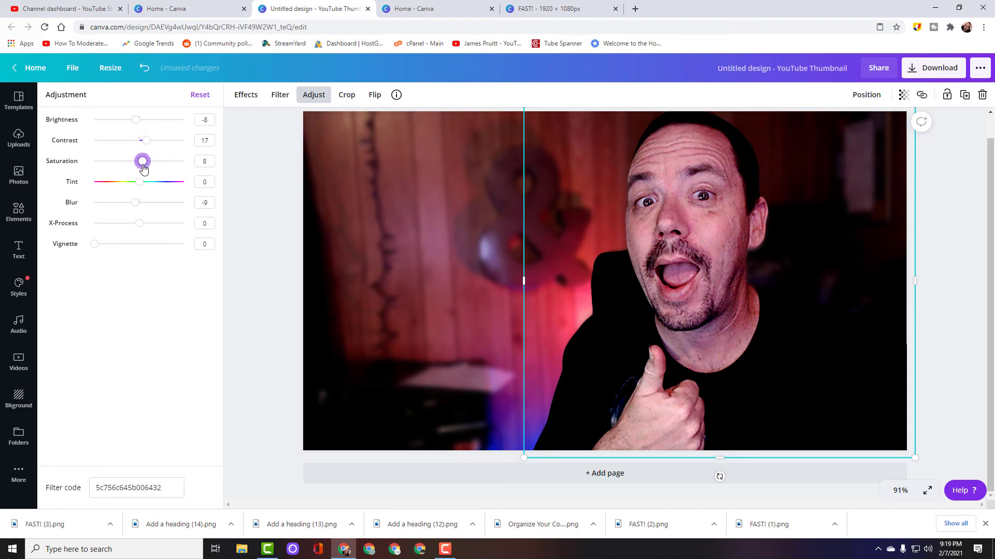
{"action": "left_click", "coordinate": [393, 304]}
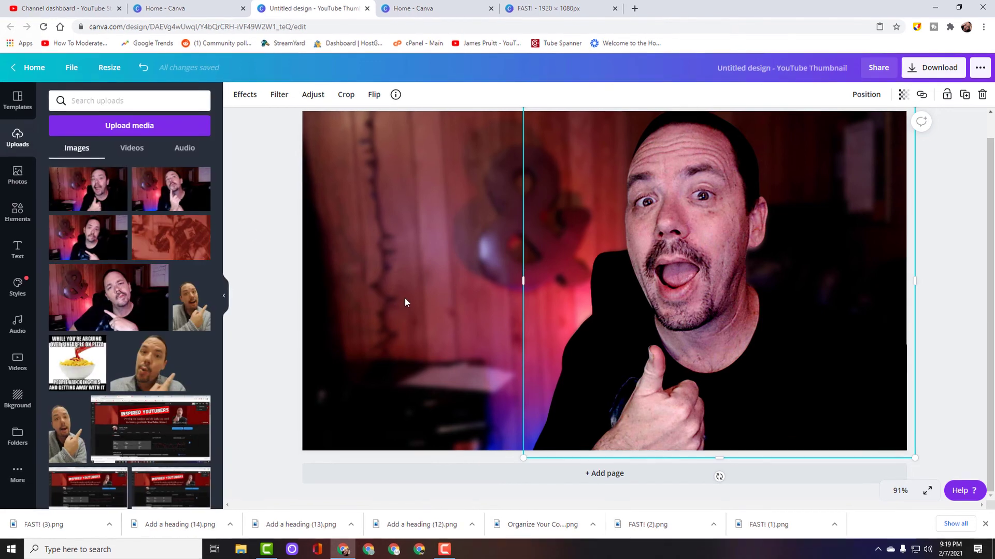